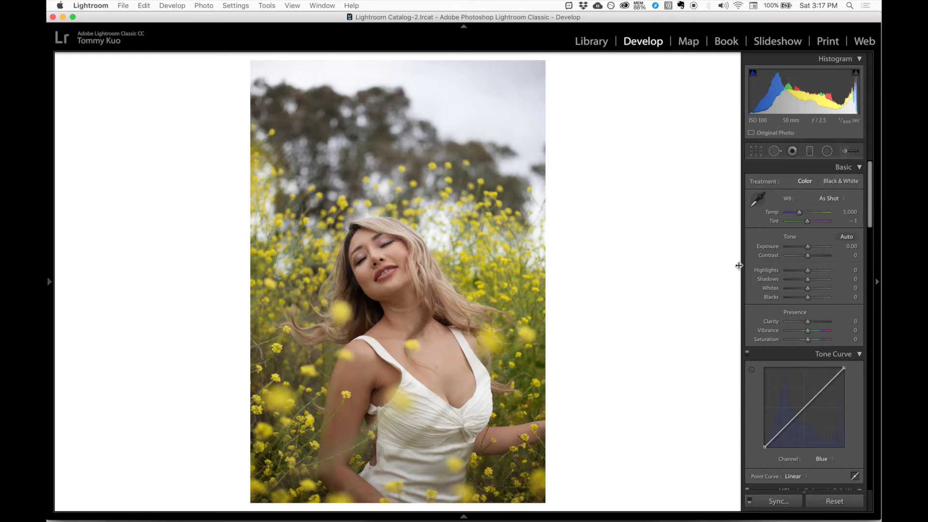
- Set the white balance Temp to 4,600 and raise Tint from -1 to +12
click(844, 212)
key(BackSpace)
text(4500)
key(Return)
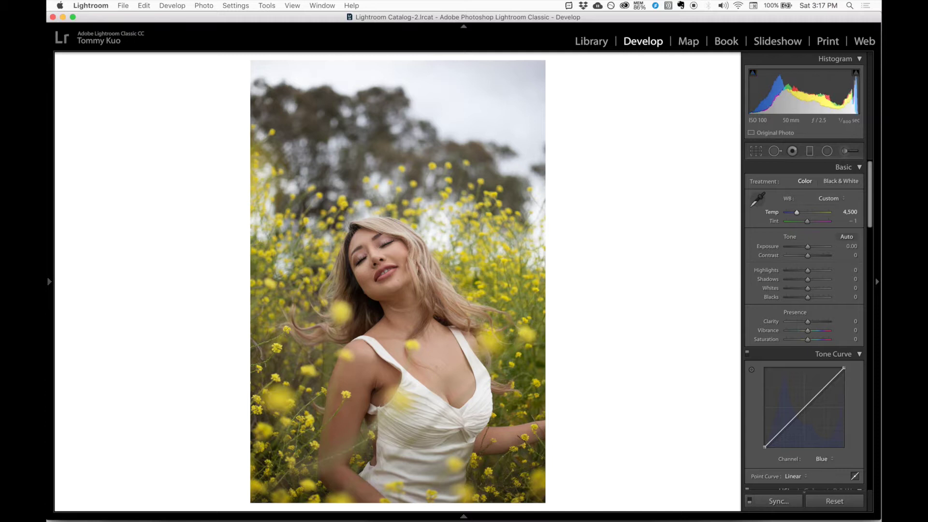
click(844, 212)
text(4600)
key(Return)
click(849, 221)
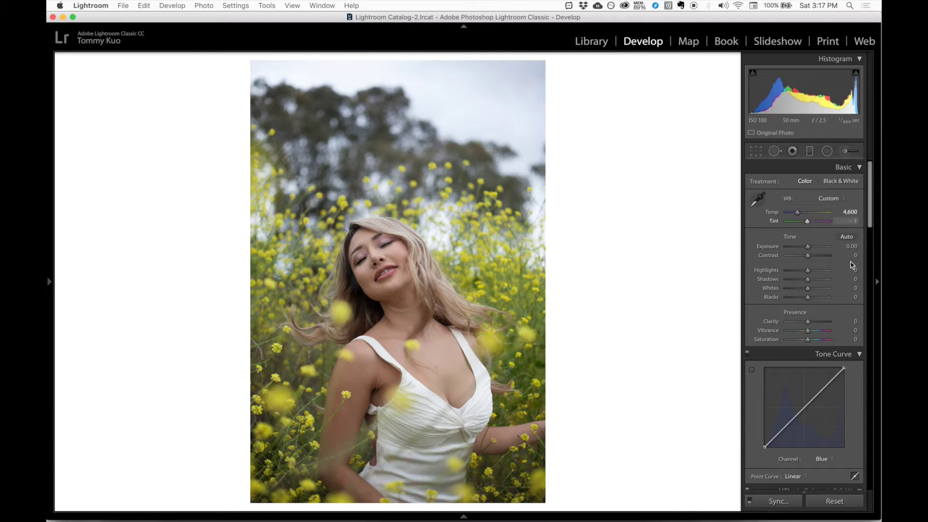
text(2)
key(Return)
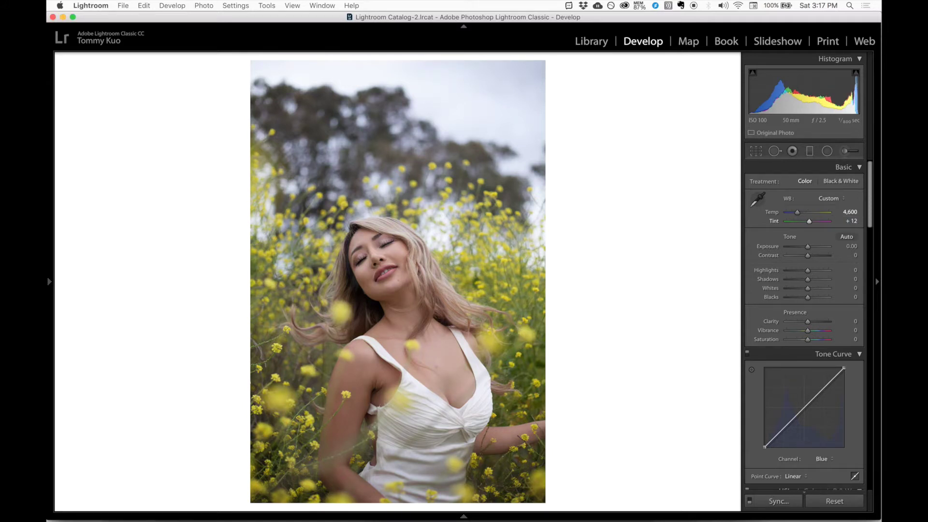
- Drop HSL Yellow saturation to −100, raise Yellow luminance to +100, then compare Before/After
scroll(816, 296, down, 10)
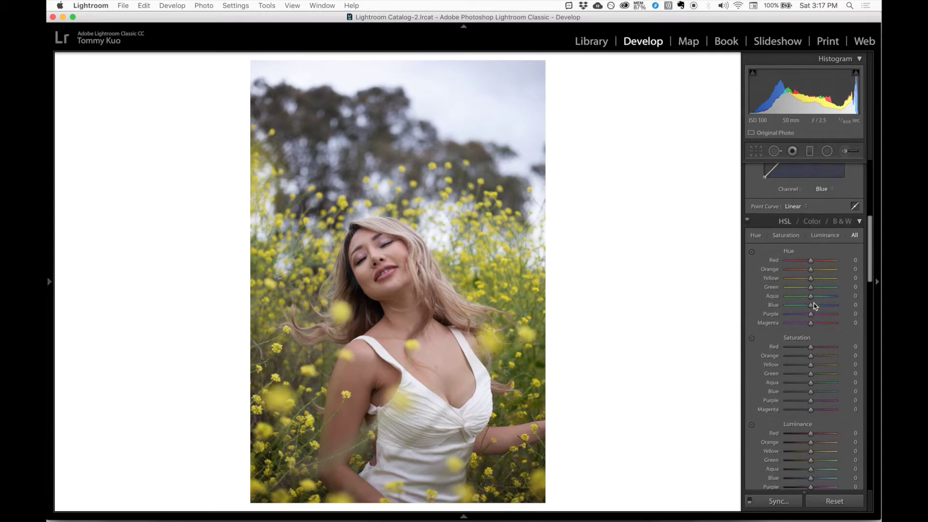
scroll(816, 306, down, 4)
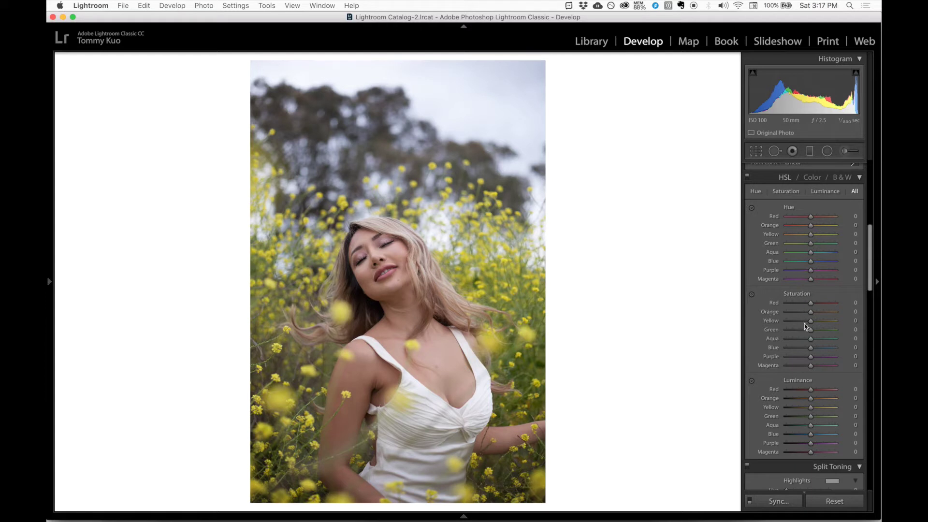
drag(811, 322, 785, 325)
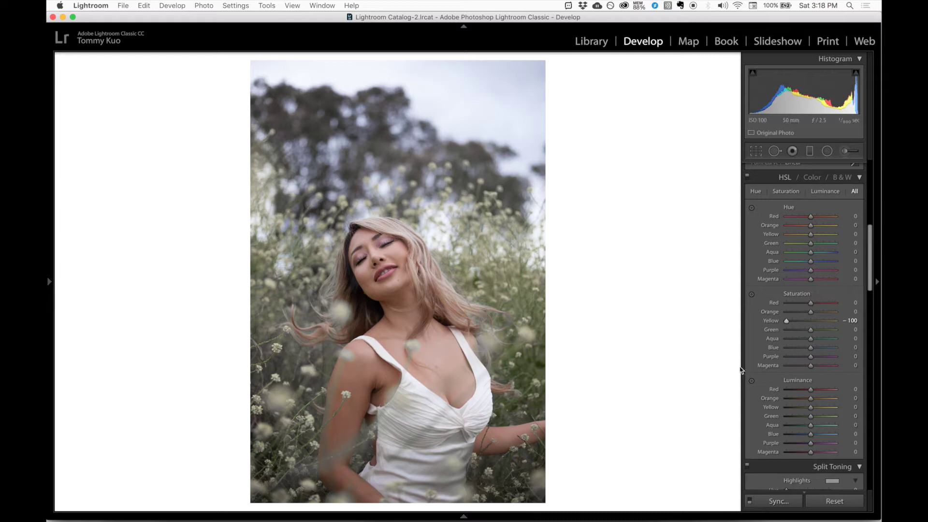
drag(812, 408, 843, 407)
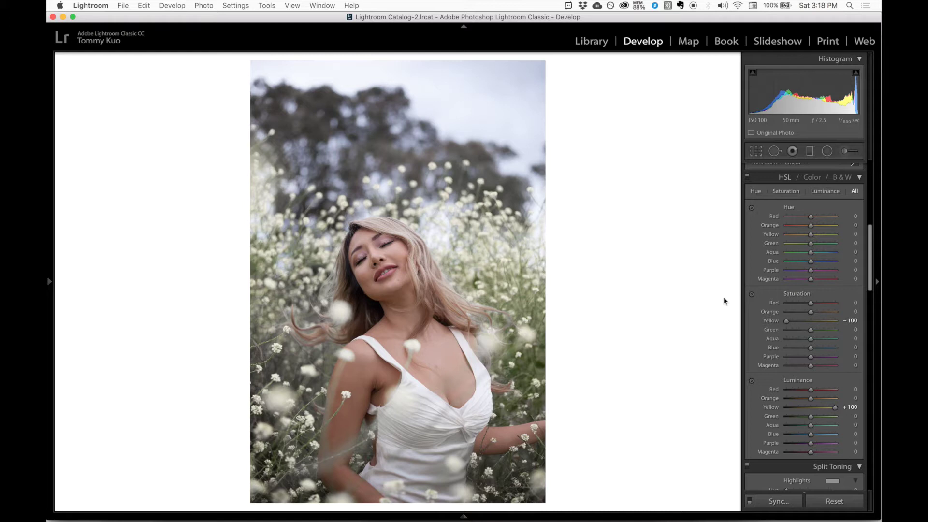
key(backslash)
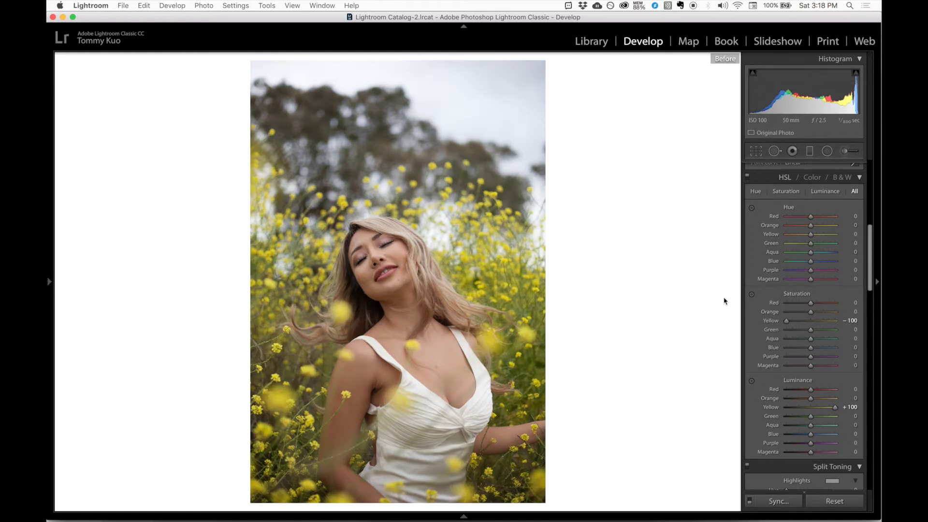
key(backslash)
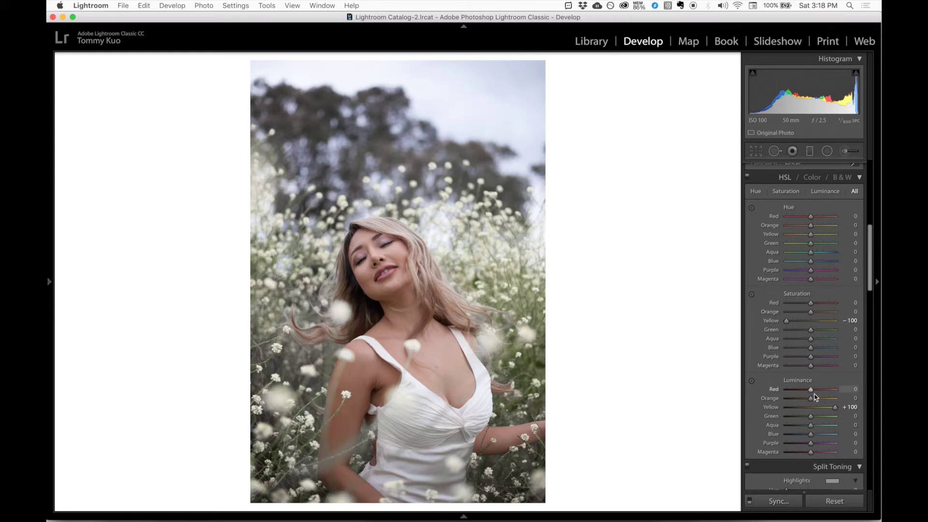
- Raise HSL Orange luminance to +50 and Green luminance to +63
drag(813, 400, 823, 400)
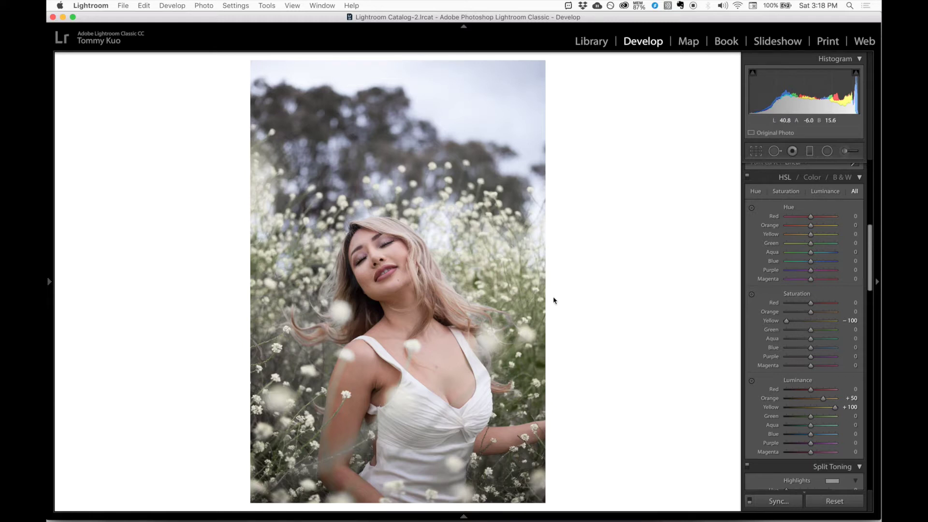
drag(810, 416, 828, 418)
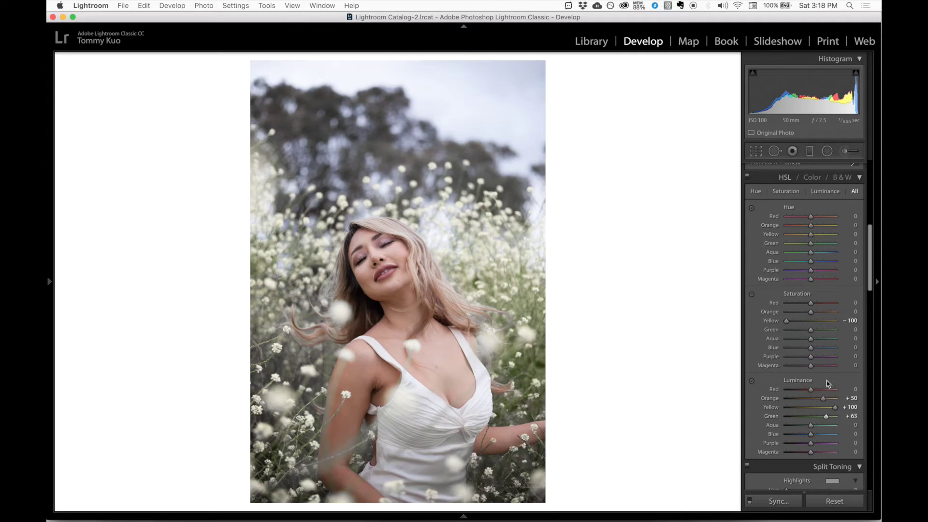
scroll(827, 383, up, 10)
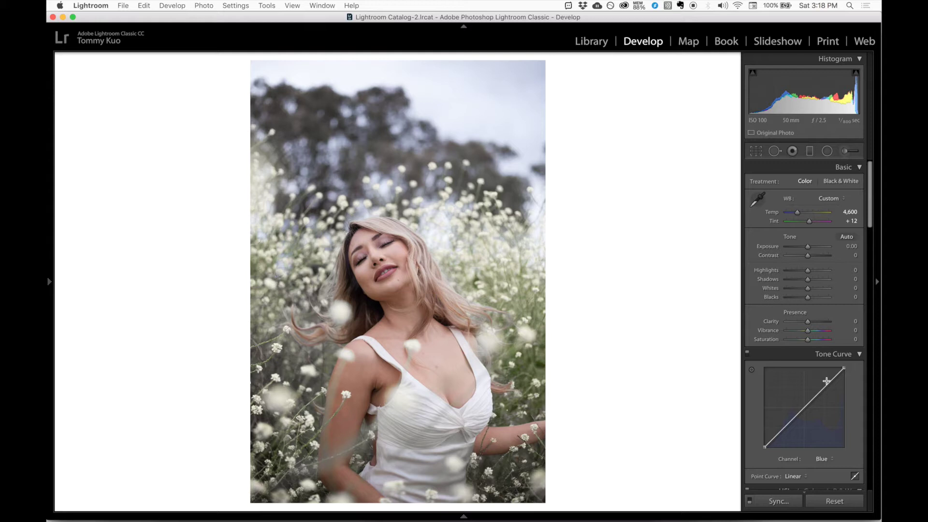
- Set Shadows to +50, Exposure to +0.10 and Clarity to −10, then compare Before/After
click(808, 279)
drag(809, 281, 818, 281)
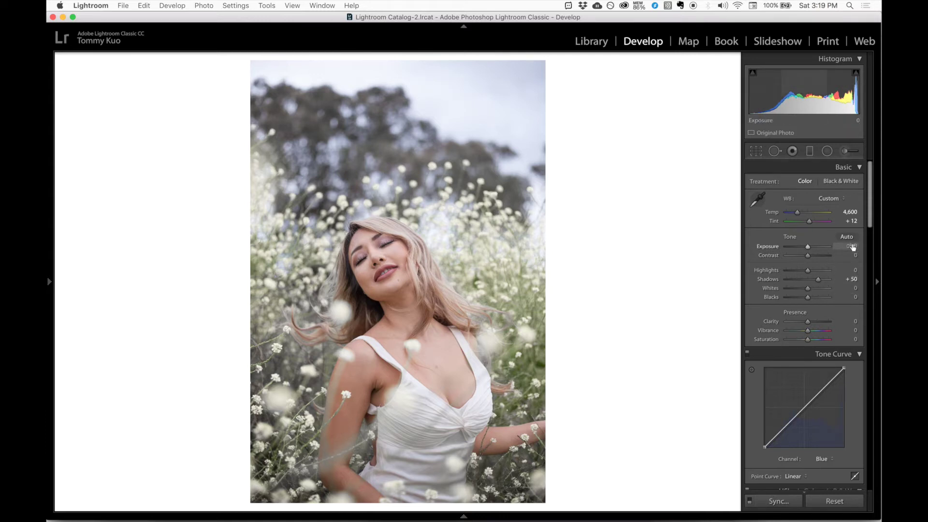
key(Return)
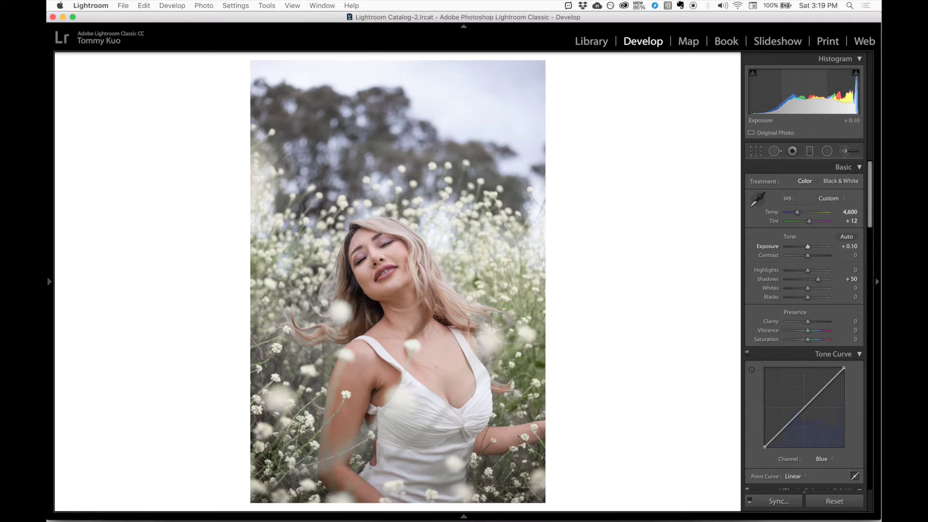
click(852, 319)
text(-10)
key(Return)
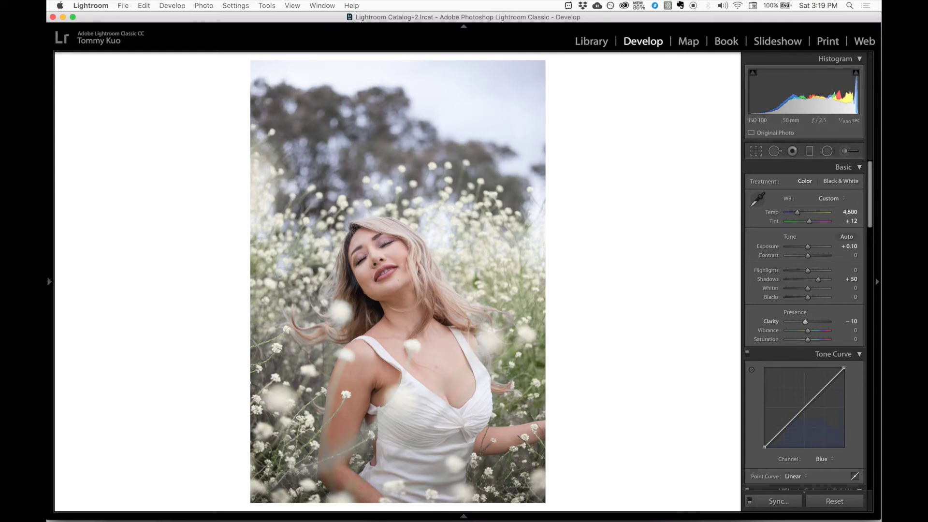
key(backslash)
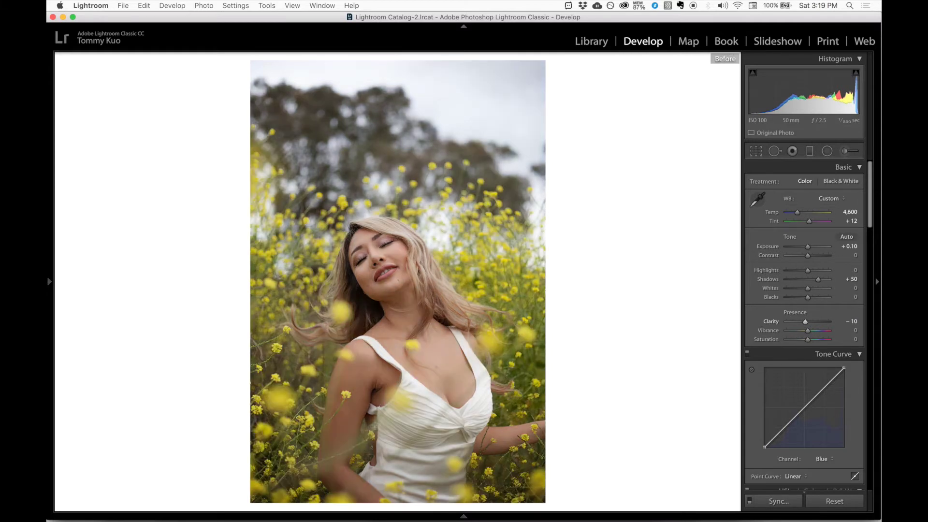
key(backslash)
key(backslash)
key(backslash)
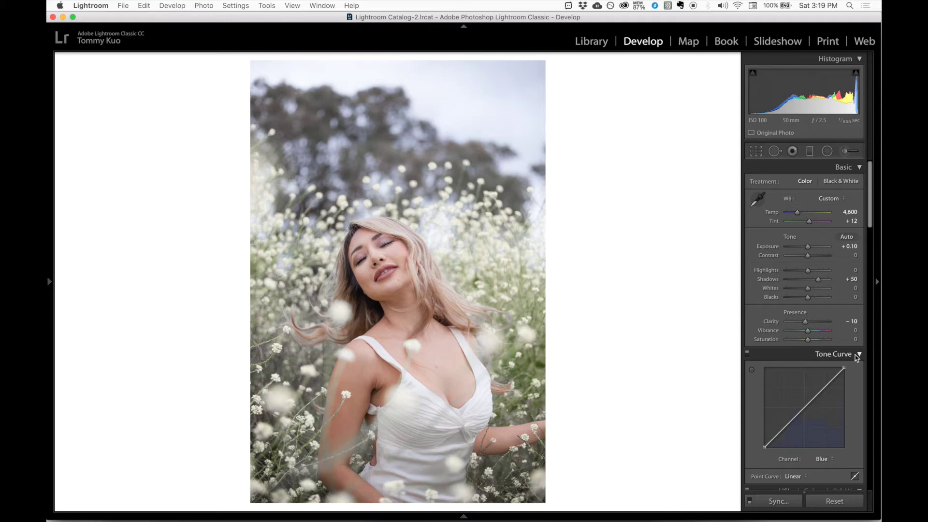
- Drag the Blue channel's top-right tone curve point left to cool the highlights
click(822, 459)
click(822, 459)
drag(844, 367, 837, 366)
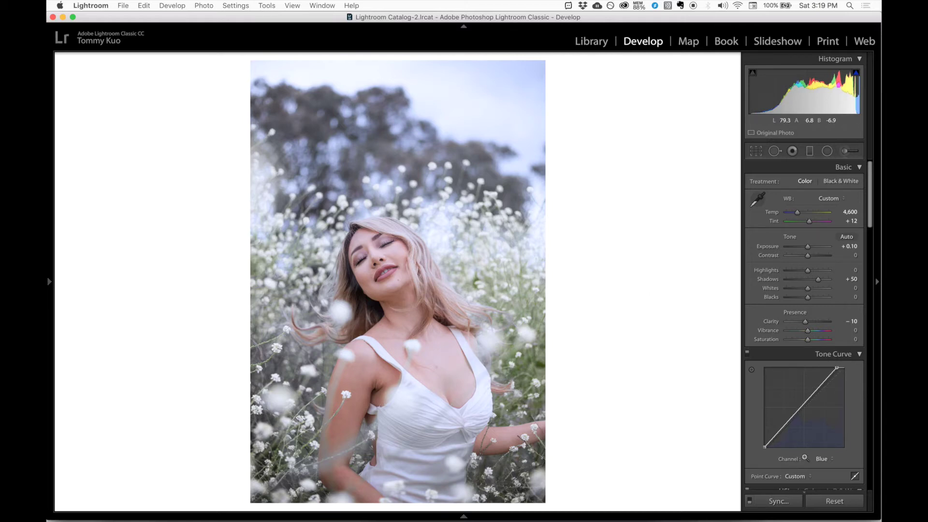
- Switch the curve to the Green channel and nudge its top point to 99.2 / 100.0
click(822, 459)
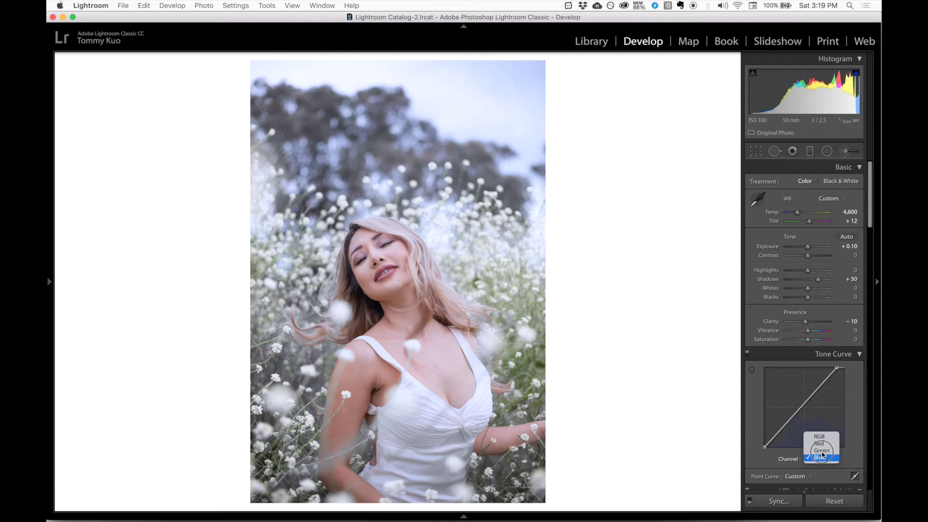
click(822, 450)
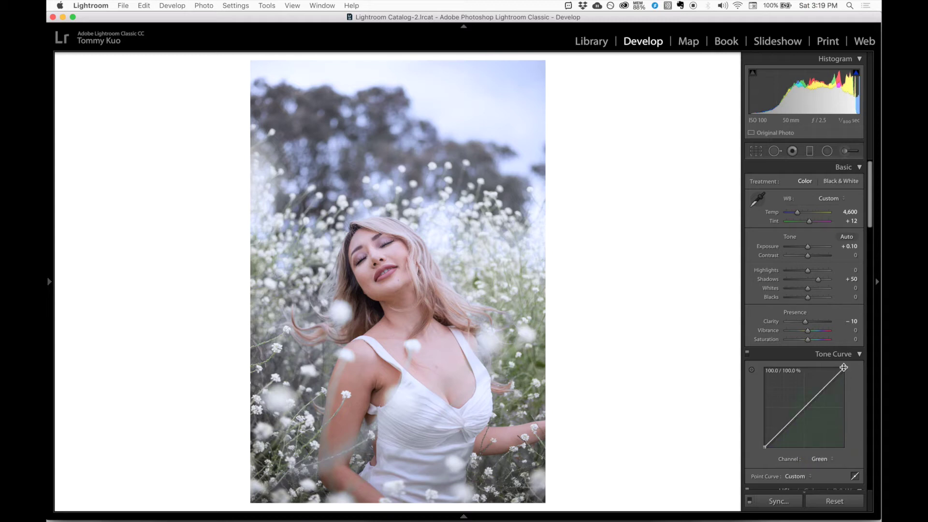
drag(844, 368, 841, 368)
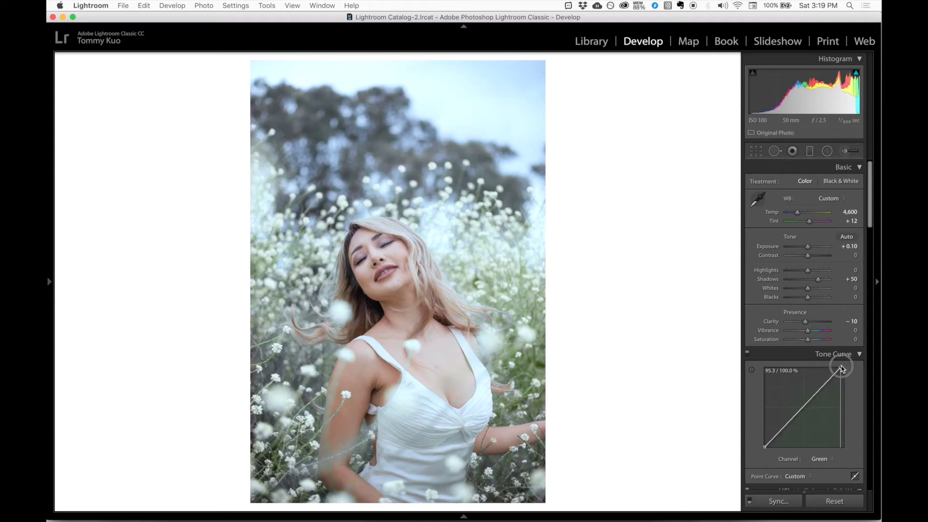
drag(842, 368, 843, 368)
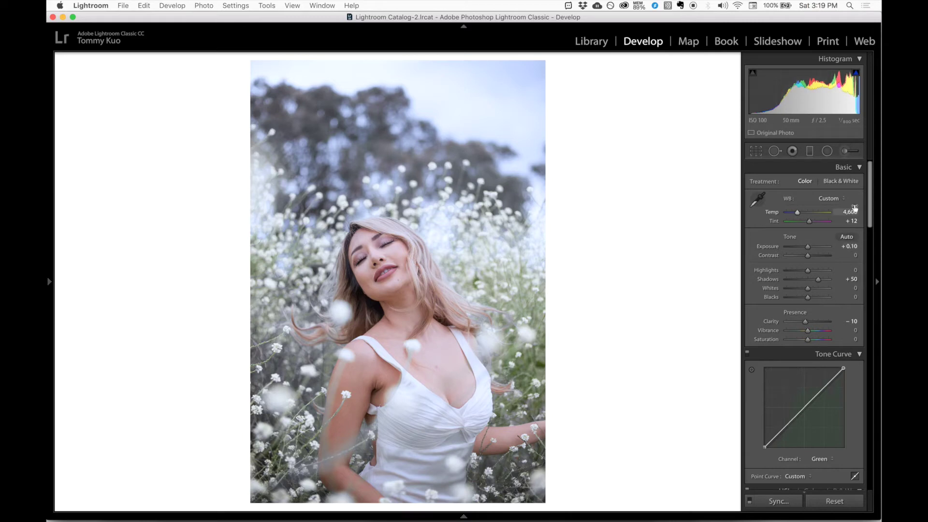
- Lower the white balance Tint to +5
click(849, 221)
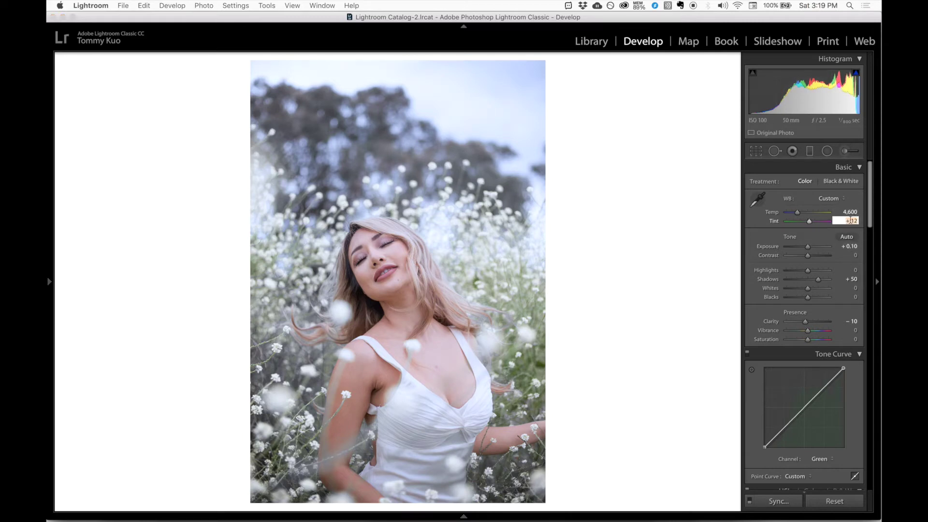
text(5)
key(Return)
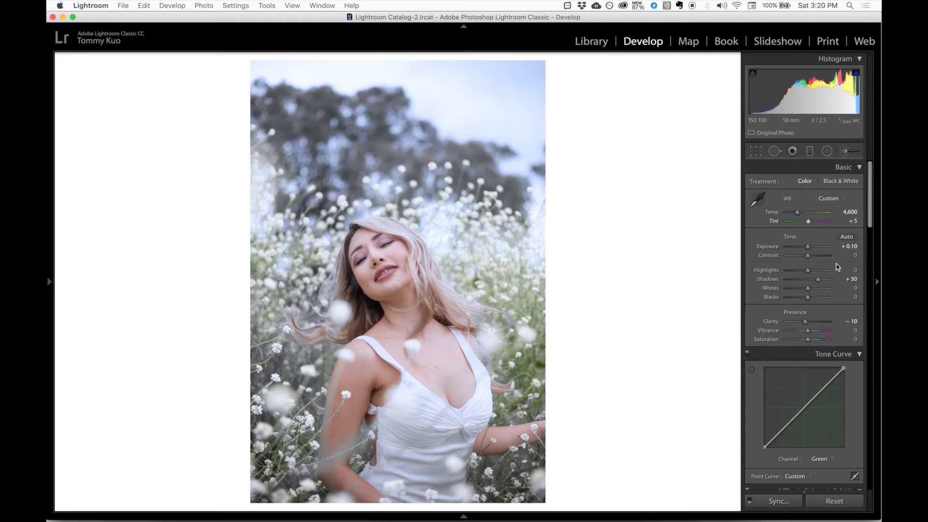
- Shift the HSL Blue hue to −33
scroll(839, 263, down, 5)
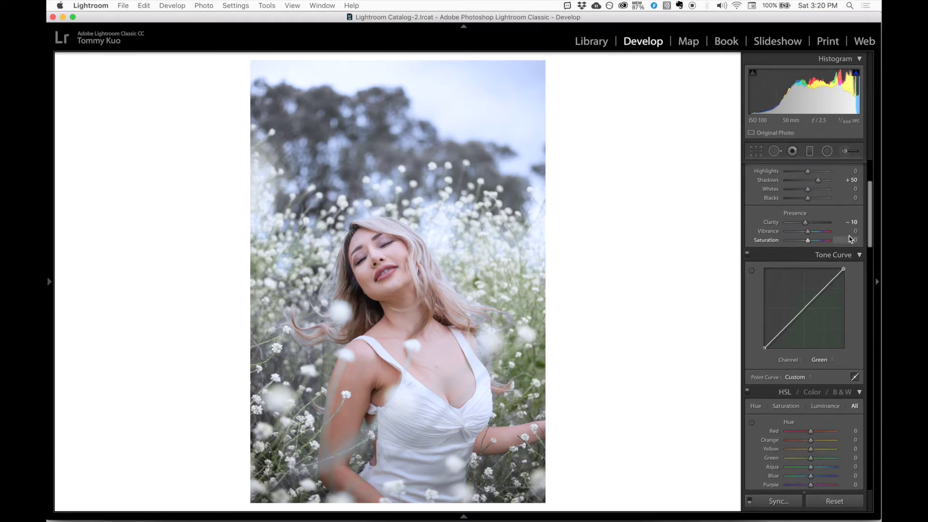
scroll(837, 305, down, 7)
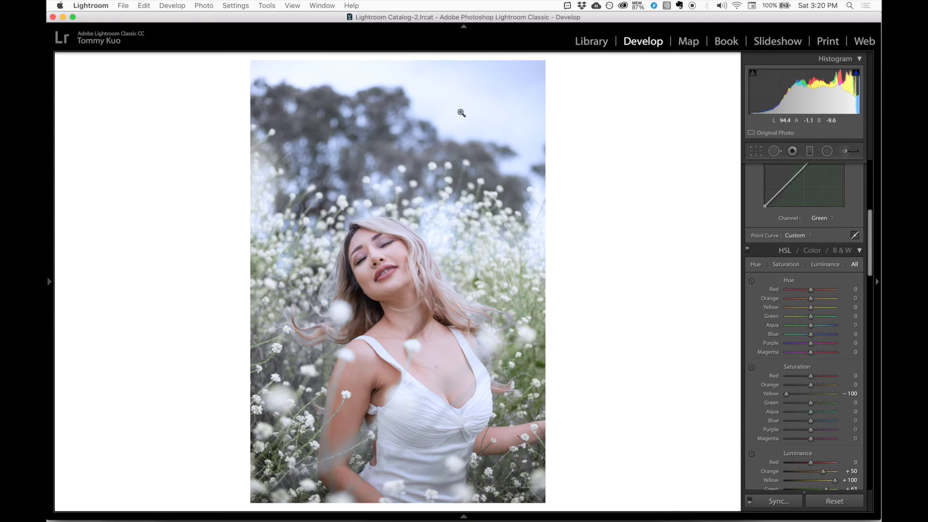
click(854, 335)
text(-33)
key(Return)
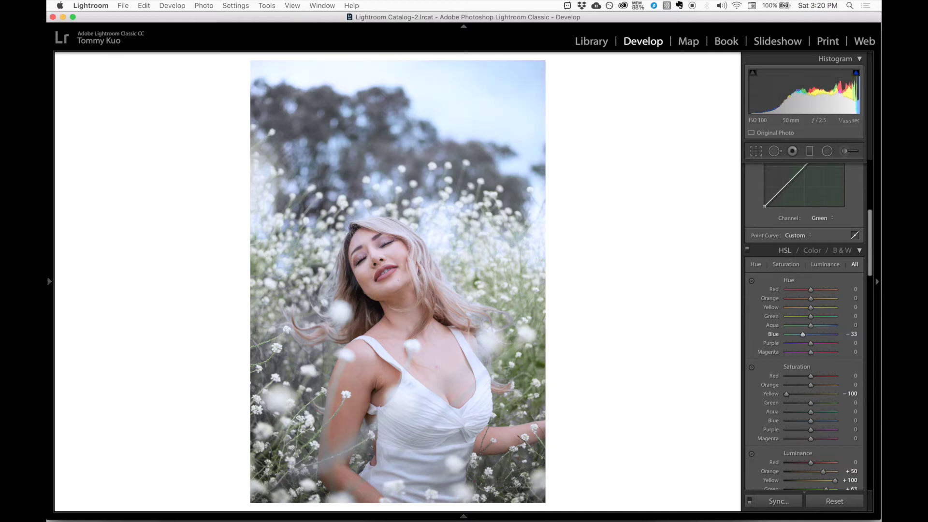
- Reduce HSL Green saturation to −20
scroll(853, 375, down, 3)
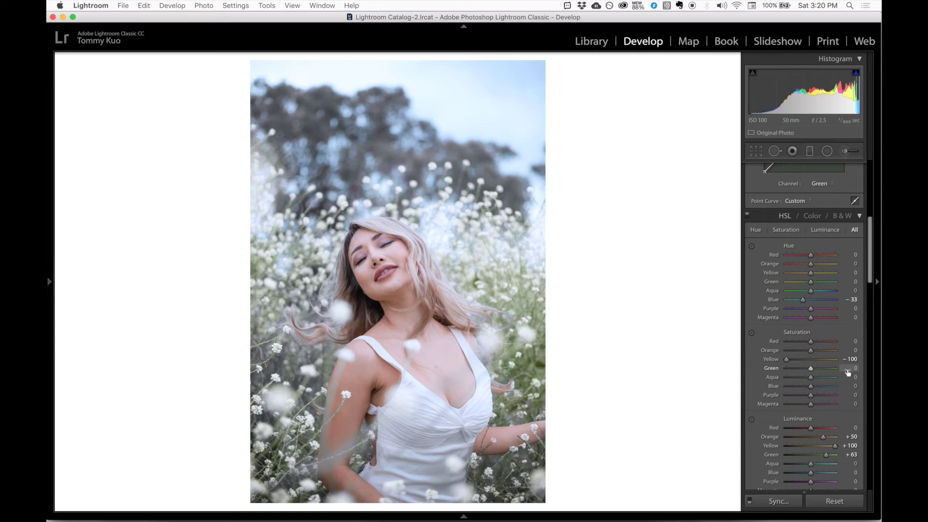
click(848, 368)
text(-20)
key(Return)
scroll(849, 375, down, 10)
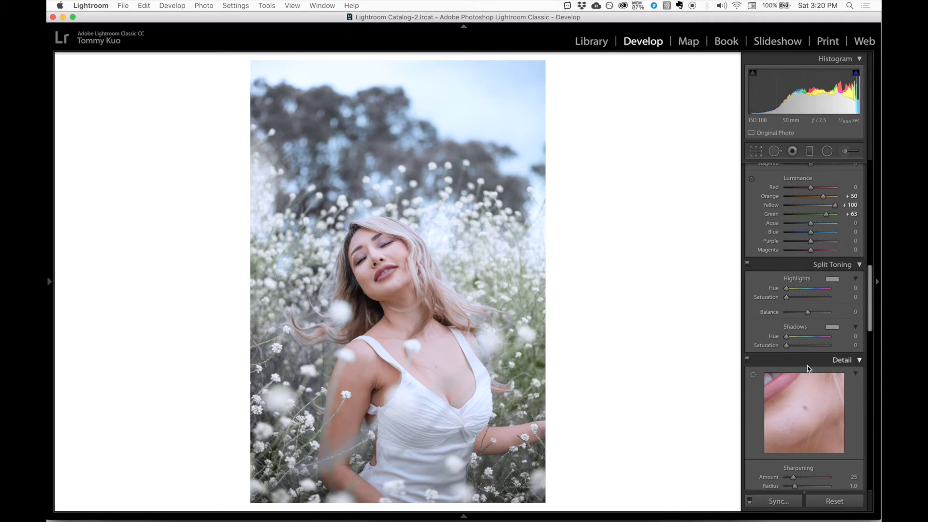
- Set Detail sharpening Amount to 50 and Masking to 50
scroll(824, 413, down, 5)
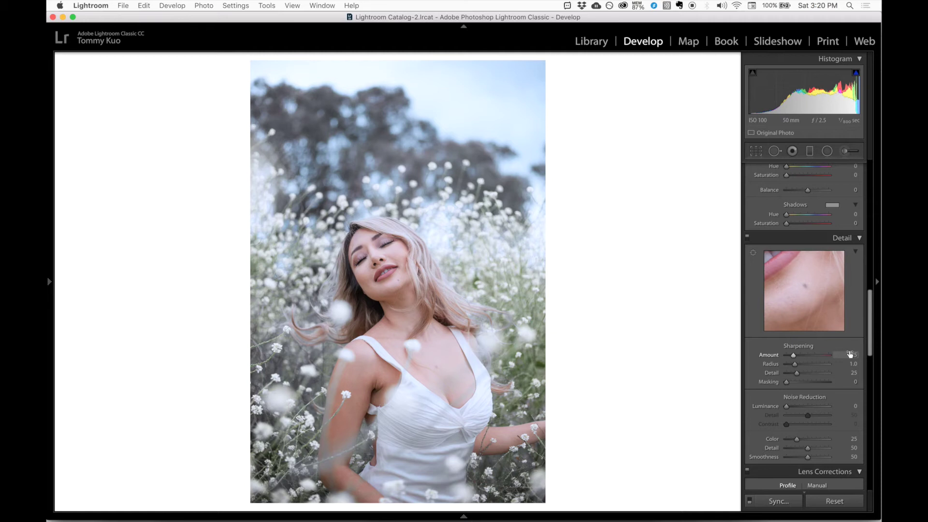
click(850, 354)
text(50)
key(Tab)
key(Tab)
key(Tab)
text(50)
key(Return)
scroll(835, 366, down, 3)
scroll(835, 366, down, 5)
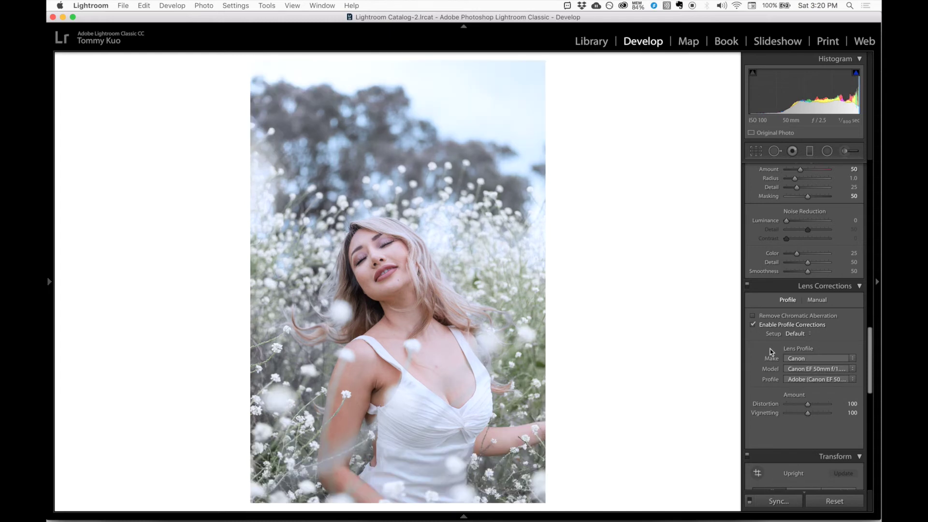
- Raise the lens correction Vignetting amount from 100 to 150
click(847, 415)
text(150)
key(Return)
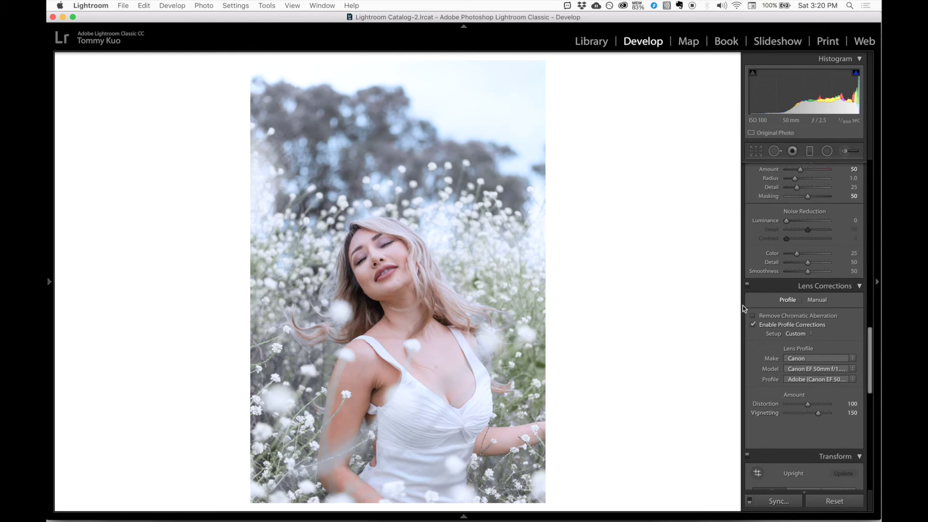
scroll(779, 396, down, 2)
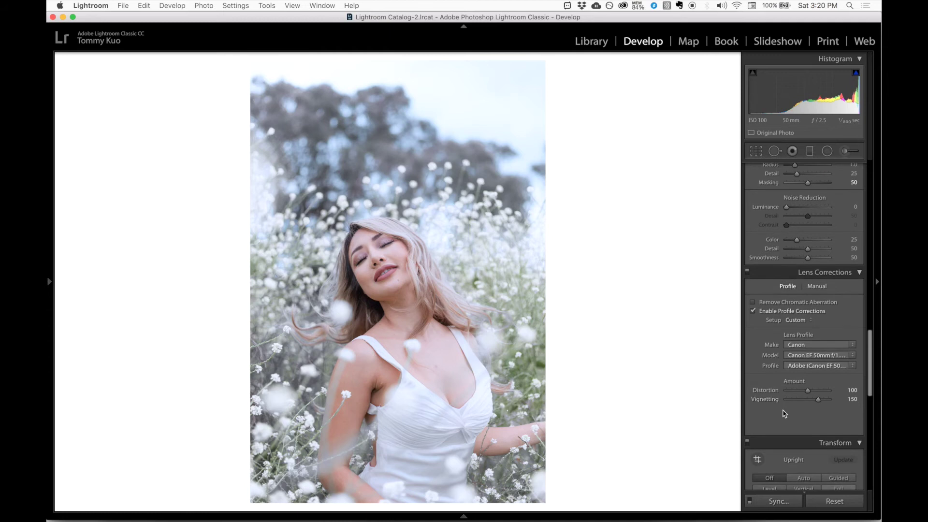
- Compare the edit with the original using Before/After, then scroll down to Camera Calibration
key(backslash)
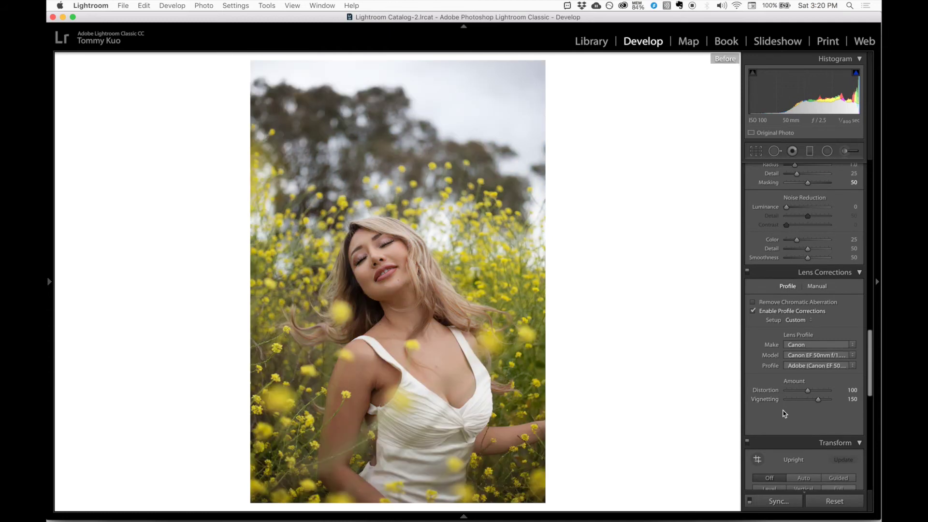
key(backslash)
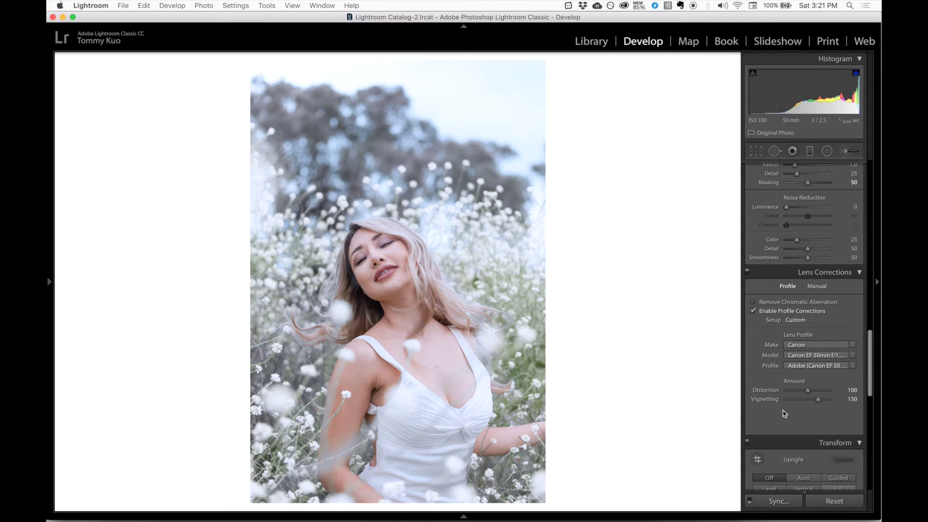
scroll(805, 451, down, 5)
scroll(805, 451, down, 20)
scroll(805, 452, down, 4)
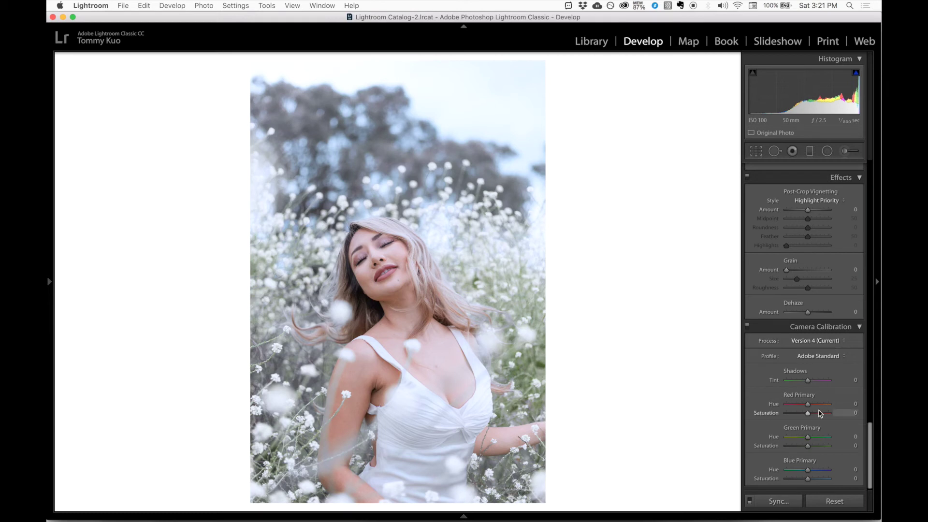
- Set Camera Calibration Blue Primary Hue to −15 and Green Primary Saturation to −50
click(843, 468)
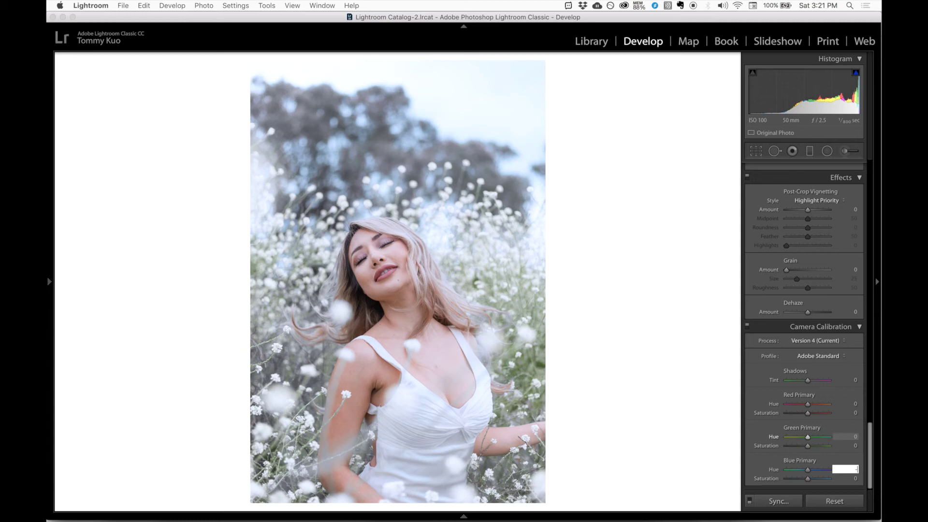
text(-15)
key(Return)
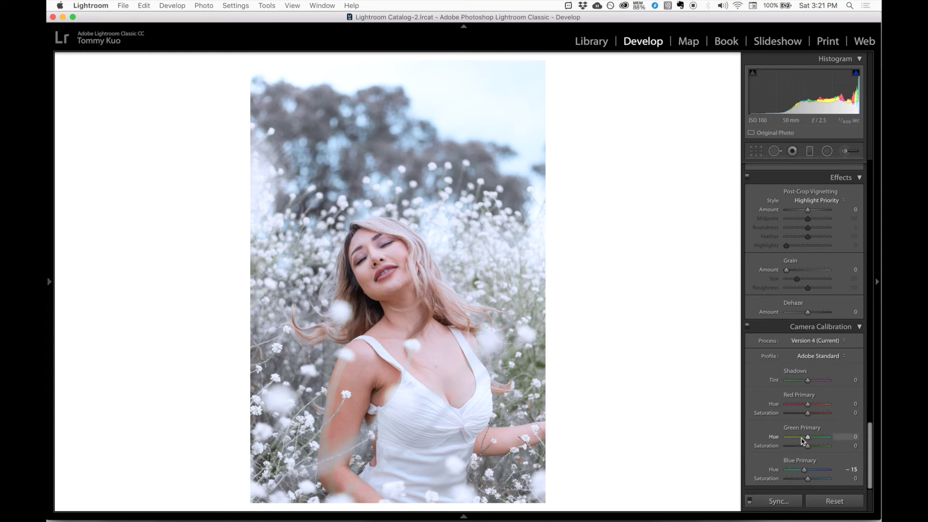
click(796, 446)
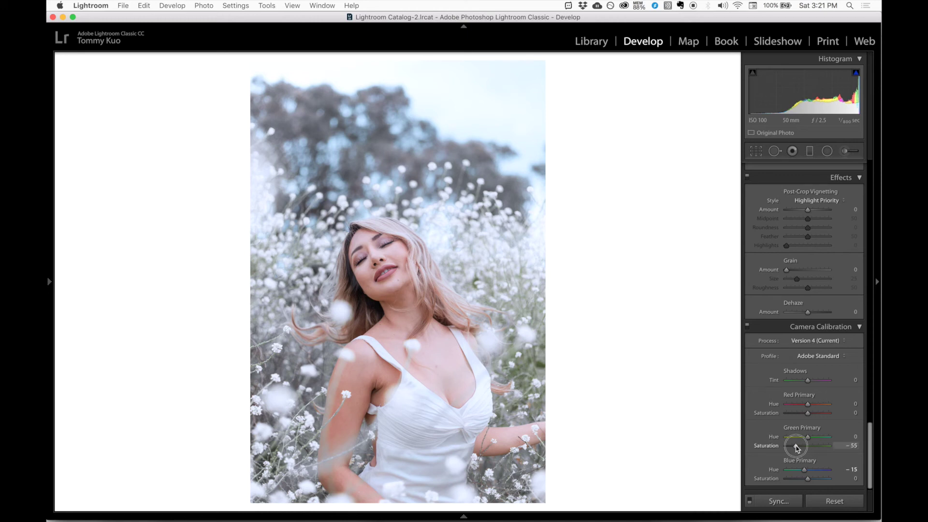
drag(797, 448, 797, 448)
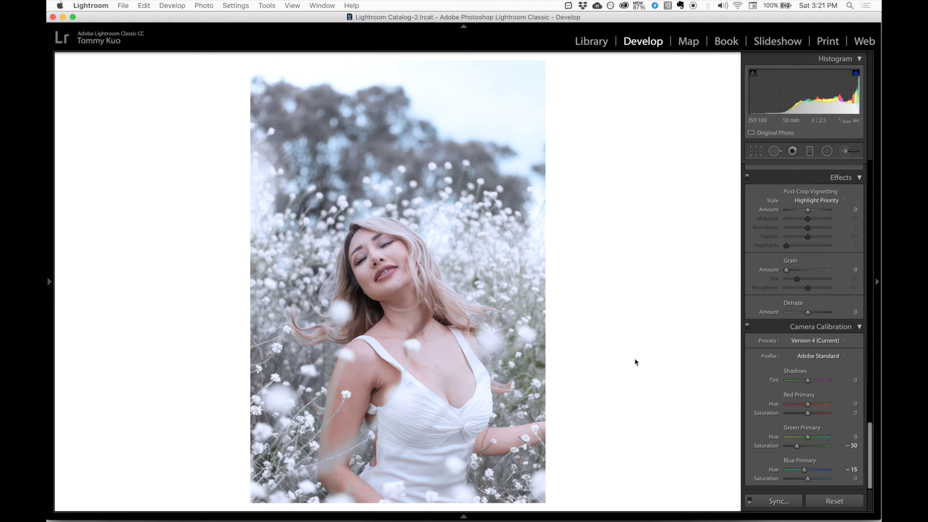
- Set Red Primary hue to +15 and saturation to -25, and Blue Primary saturation to +100
click(856, 404)
text(15)
key(Return)
click(848, 414)
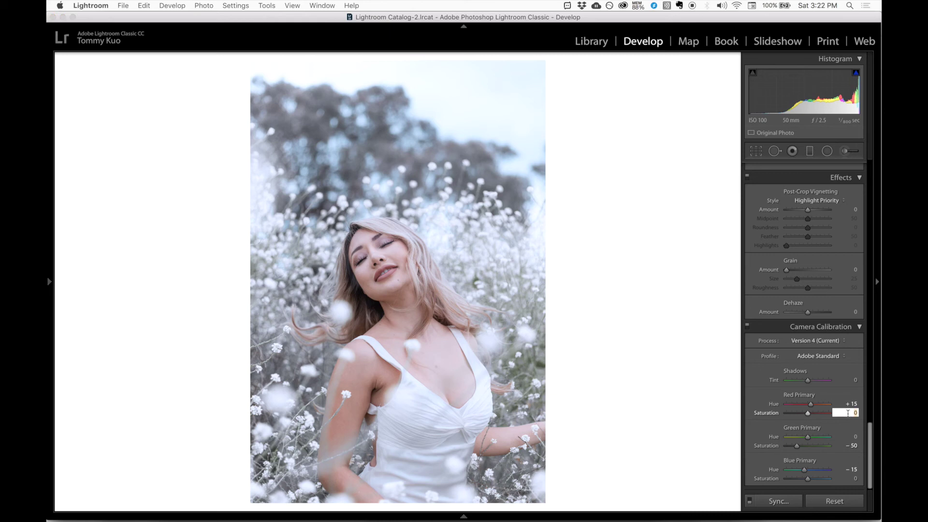
key(BackSpace)
text(-25)
key(Return)
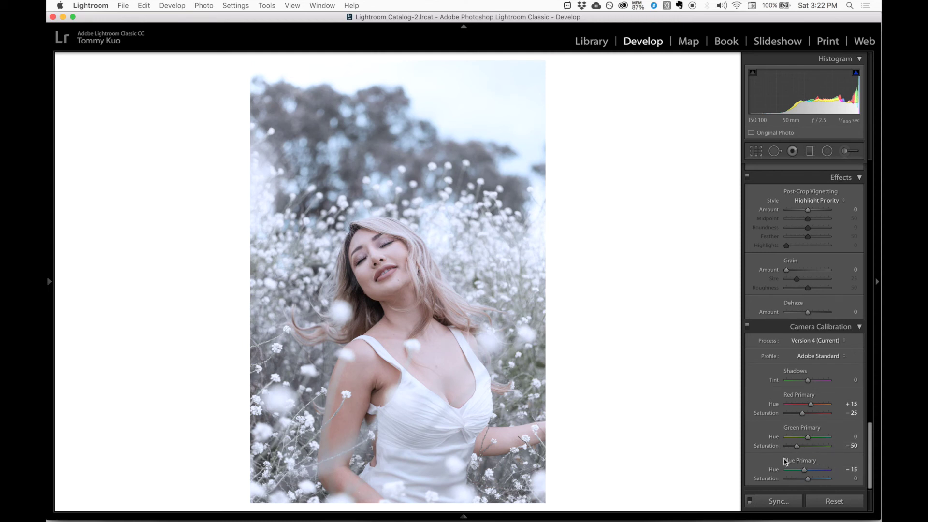
drag(807, 479, 838, 478)
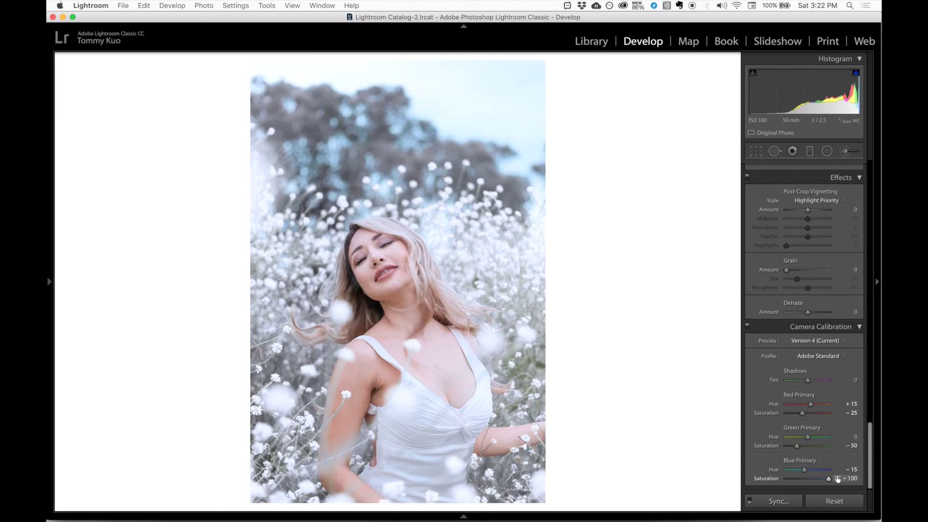
- Switch the tone curve to the RGB channel, anchor its midpoint, and dip the shadow point to 24.7 / 23.9%
scroll(812, 411, up, 10)
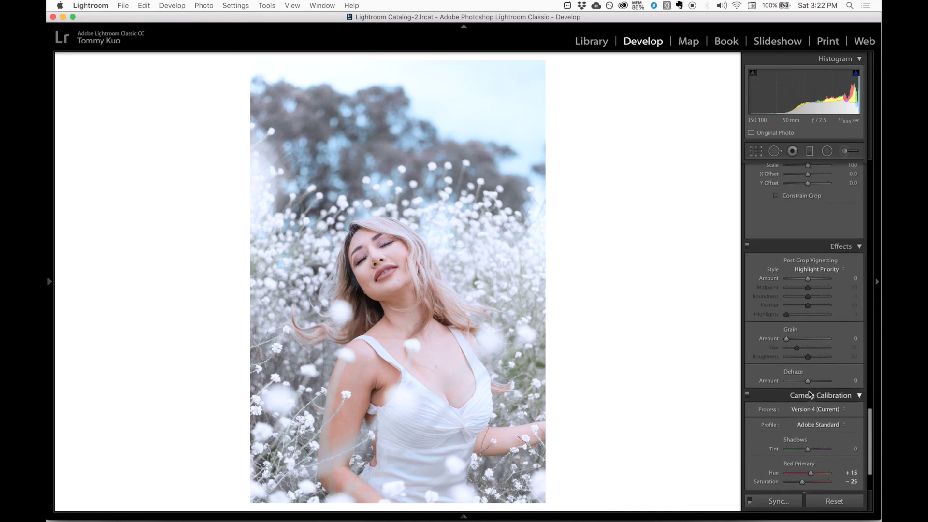
scroll(811, 394, up, 15)
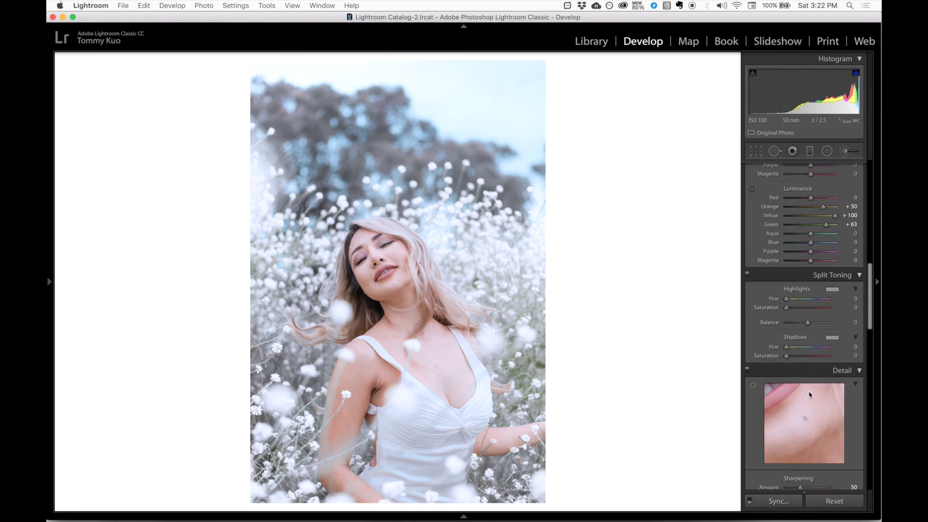
scroll(811, 394, up, 10)
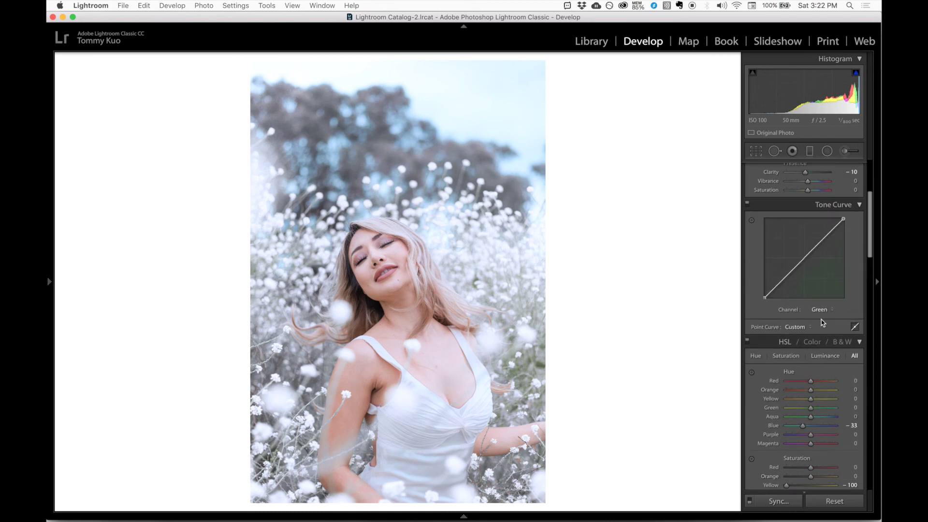
click(824, 311)
click(815, 294)
click(803, 258)
drag(783, 281, 784, 281)
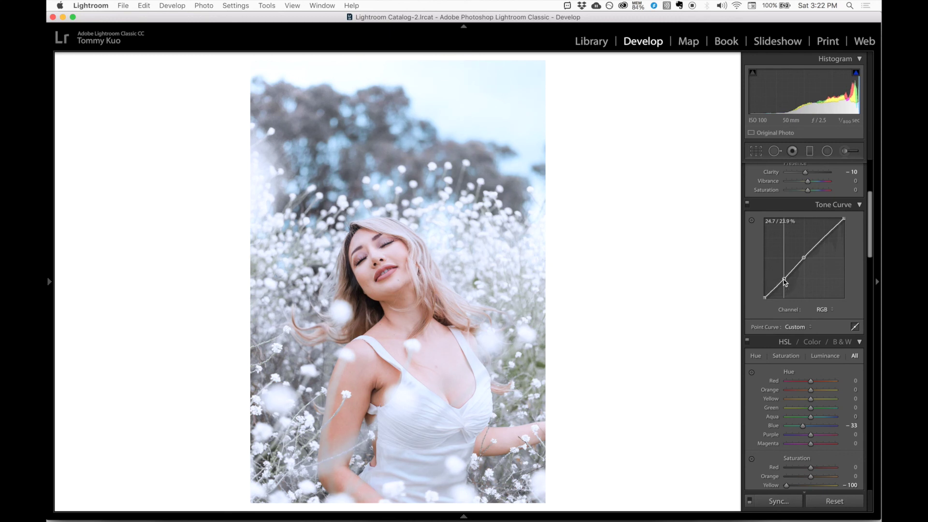
- Raise global Saturation in Presence to +8
scroll(783, 279, up, 3)
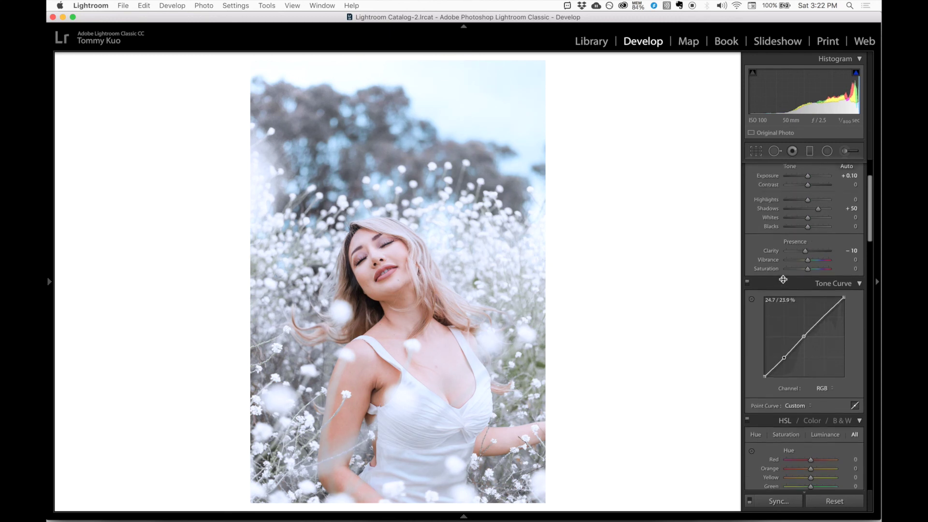
click(854, 269)
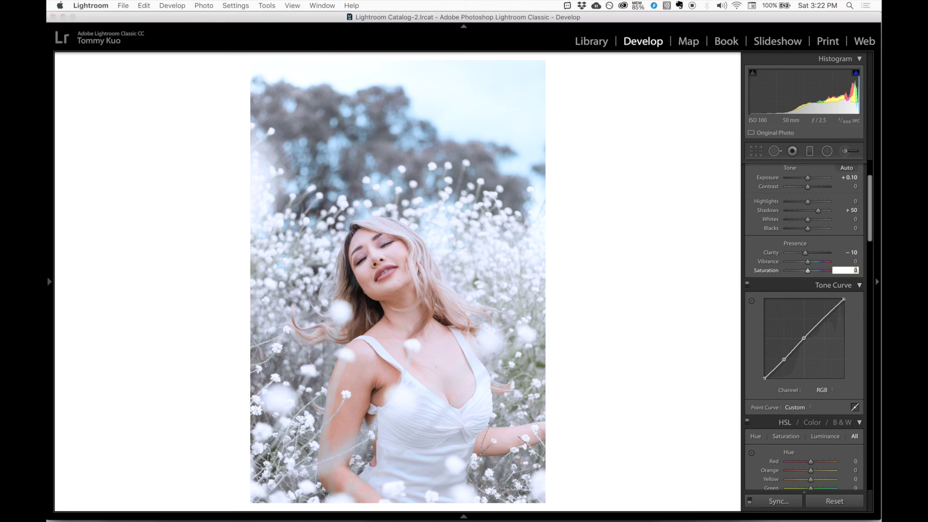
text(8)
key(Return)
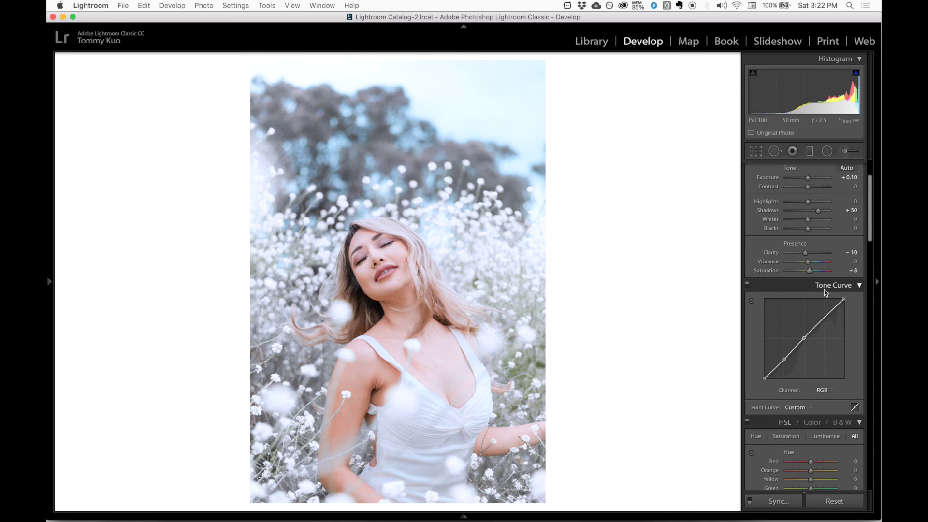
- Compare the edited photo against the original with the backslash Before/After toggle
scroll(825, 292, up, 3)
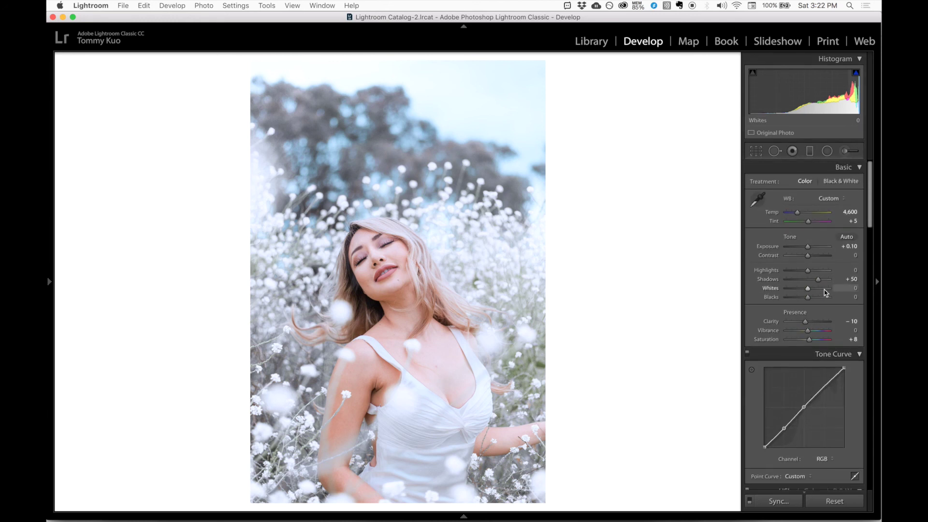
key(backslash)
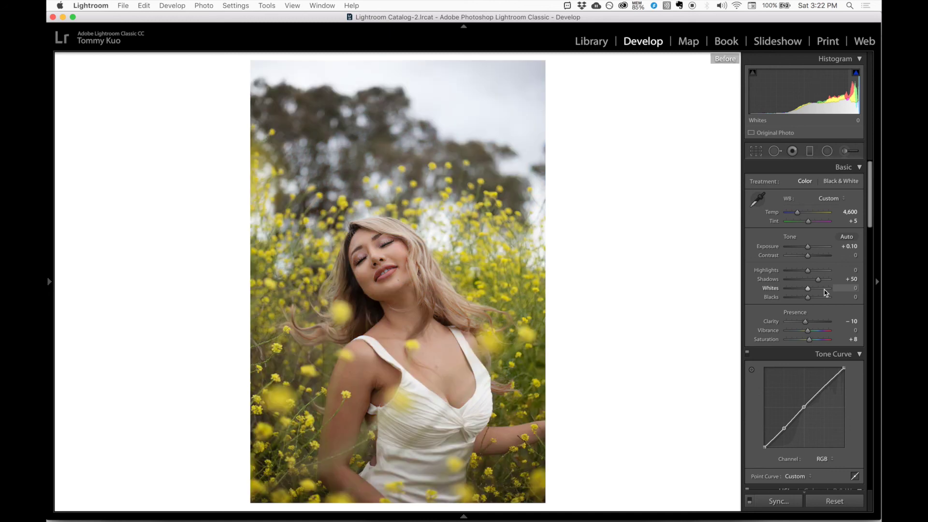
key(backslash)
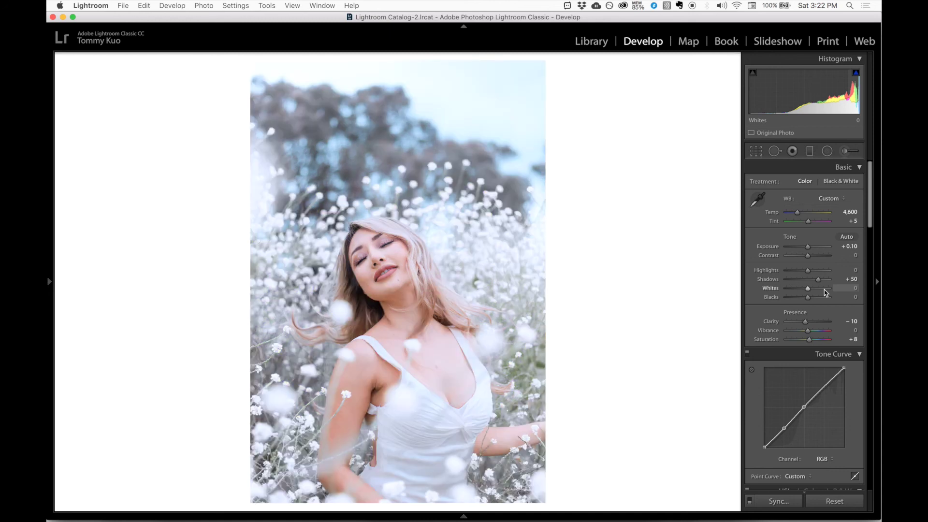